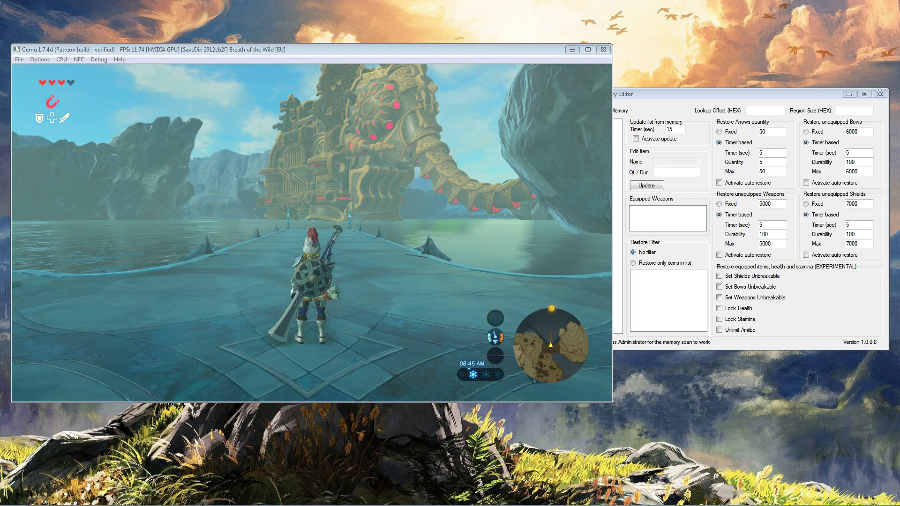
Review the emulator's input settings for Controller 1 and close them
click(39, 59)
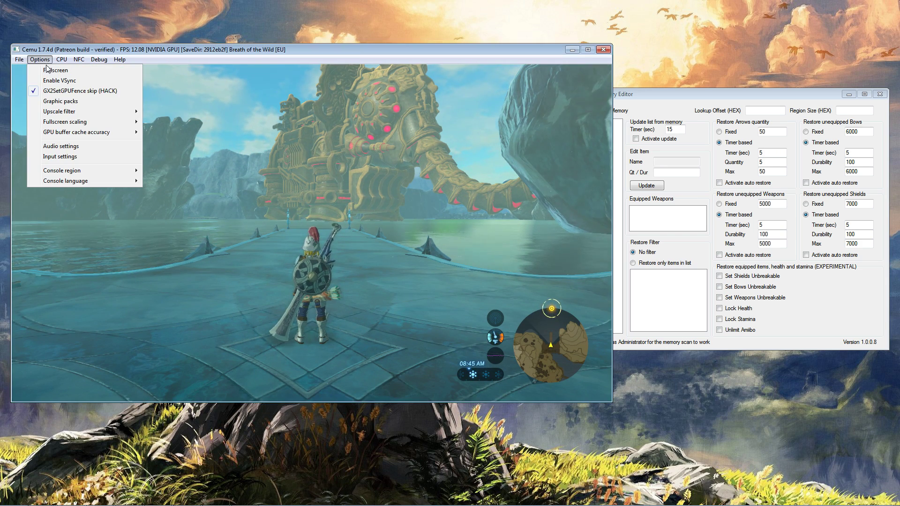
click(73, 157)
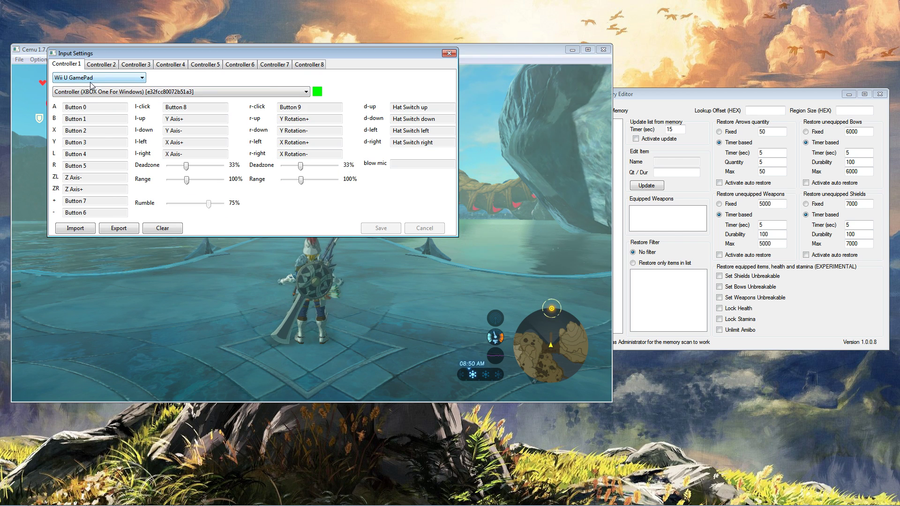
click(448, 53)
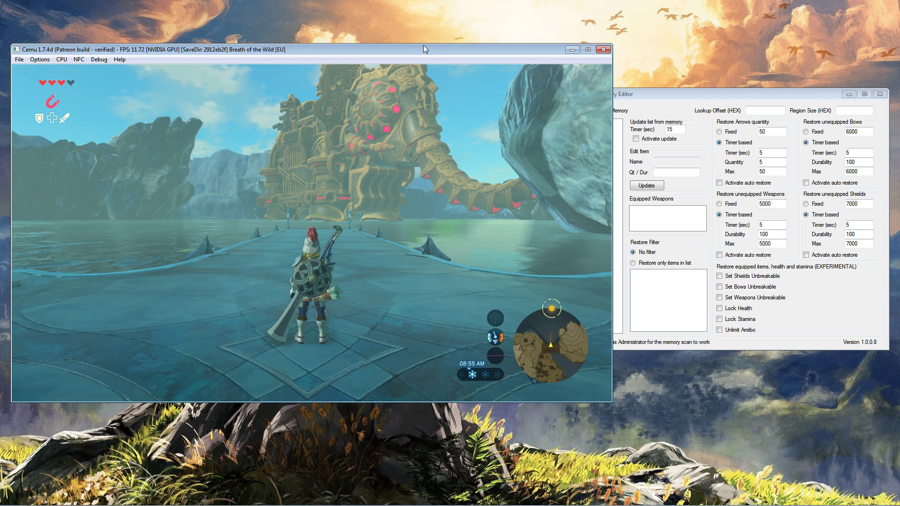
Check the amiibo rune setting in the game's system options, cancel the prompt to disable it and return to play
key(plus)
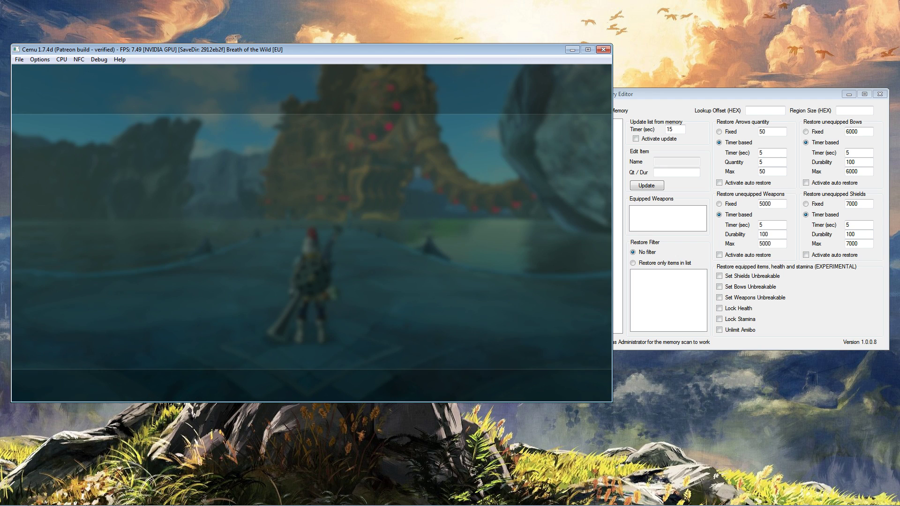
key(r)
key(Down)
key(Down)
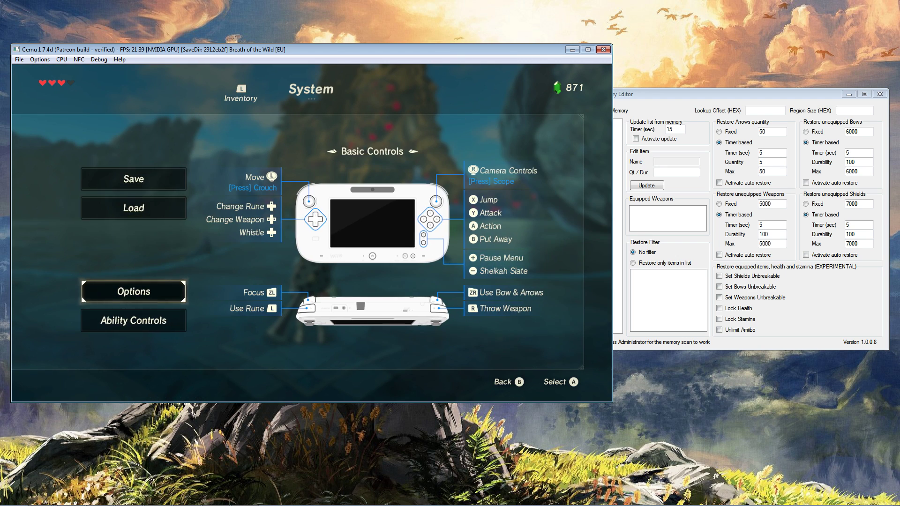
key(a)
key(a)
key(Down)
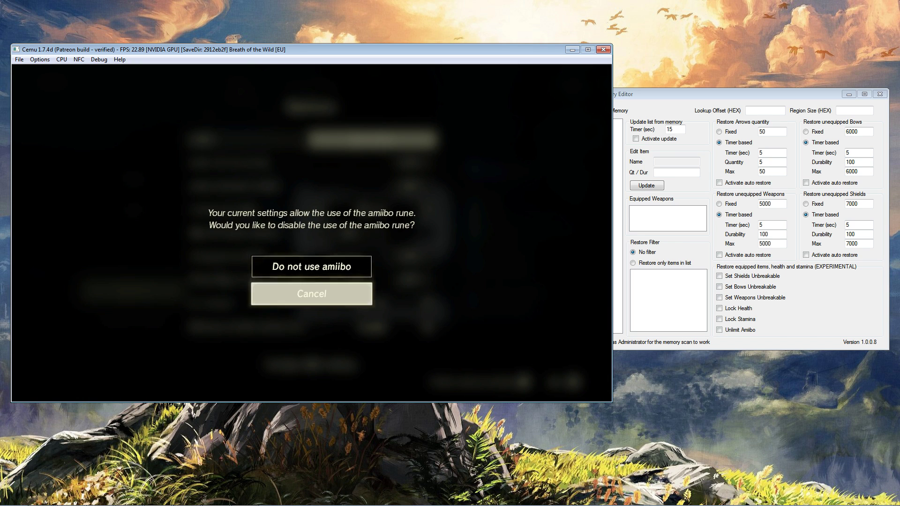
key(Return)
key(Escape)
key(Escape)
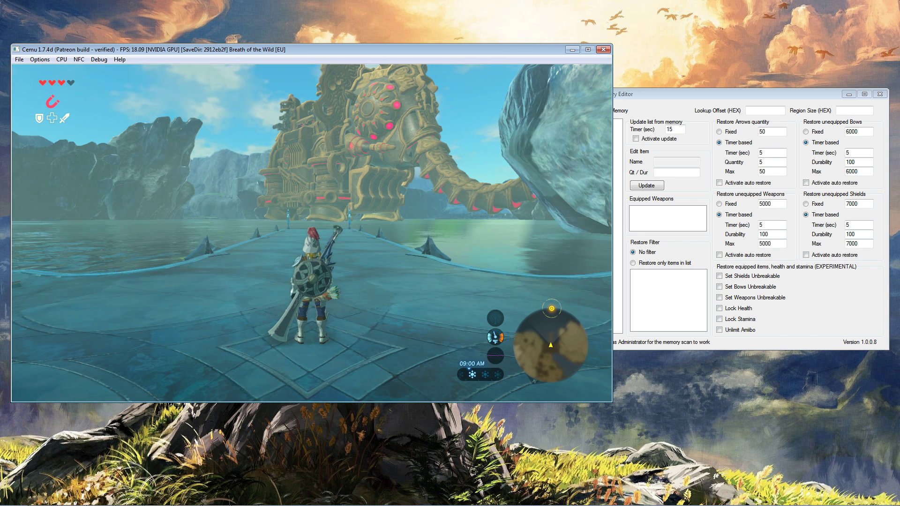
Select the amiibo rune in the game and activate it to show the scan target on the ground
key(Up)
key(Right)
key(Right)
key(Right)
key(Right)
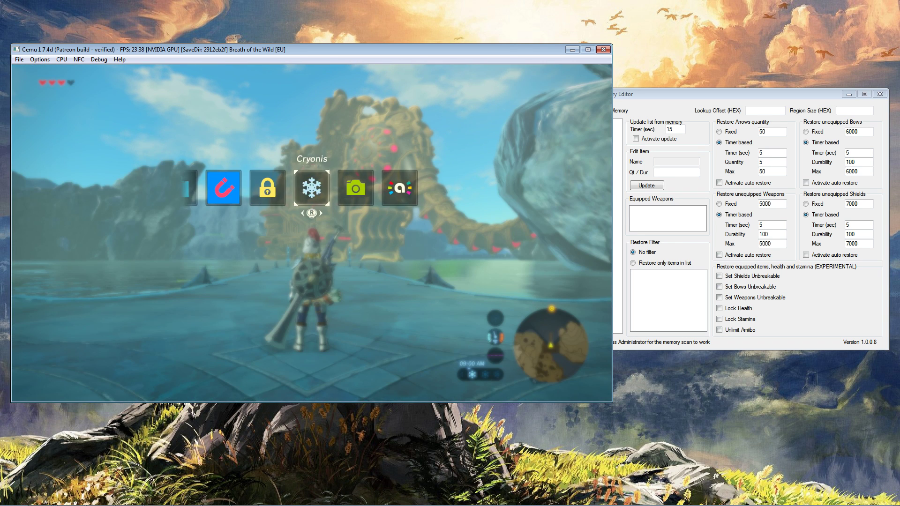
key(l)
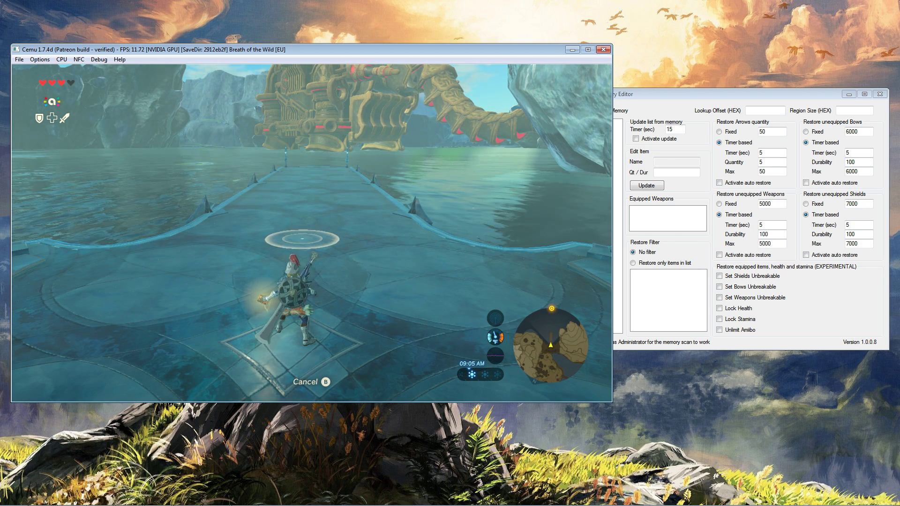
Scan the NFC tag file [ZBW] 05 - Zelda.bin from the Amiibo folder on the desktop
click(79, 59)
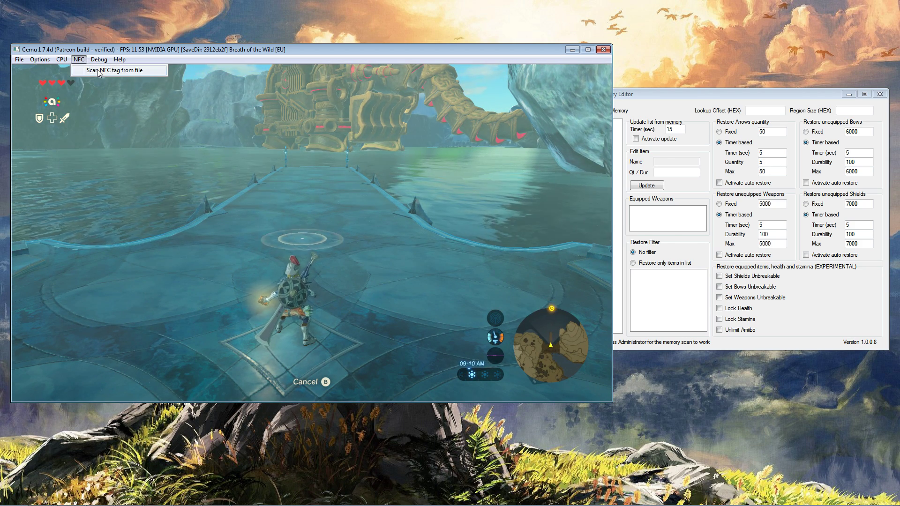
click(98, 71)
drag(346, 66, 627, 103)
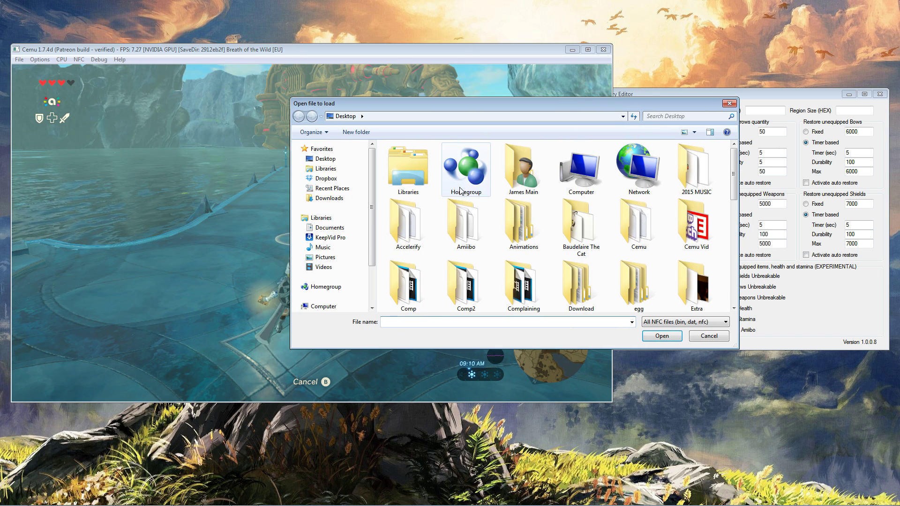
double_click(465, 222)
drag(501, 101, 516, 101)
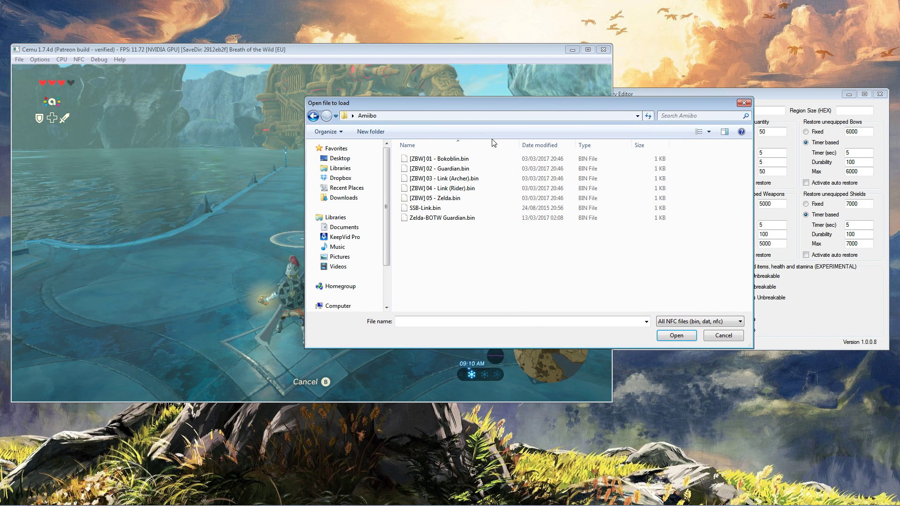
click(459, 198)
click(678, 336)
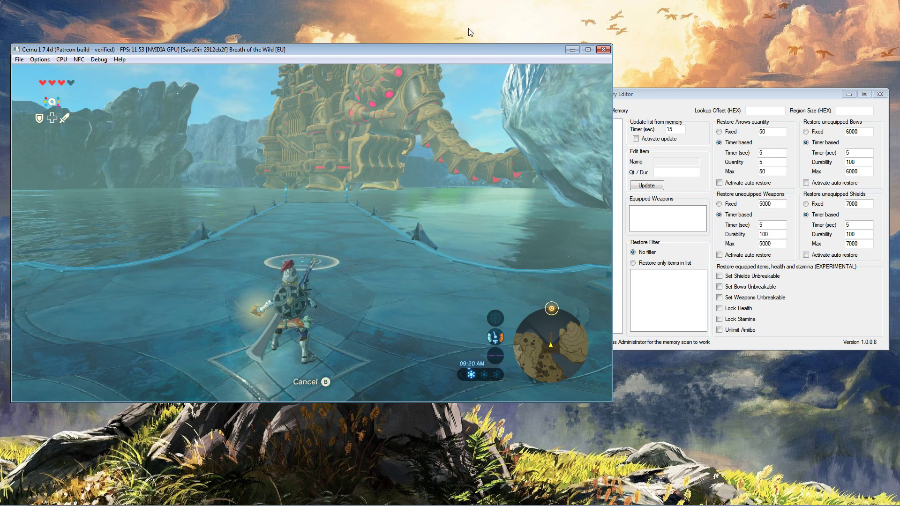
Switch to BotW Inventory Items Memory Editor, scan the game's memory and enable Unlimit Amiibo
click(729, 91)
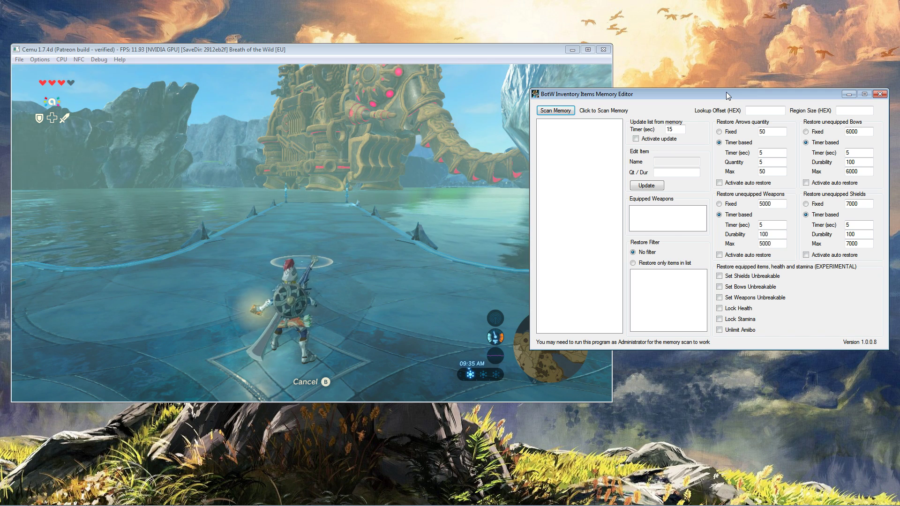
click(546, 50)
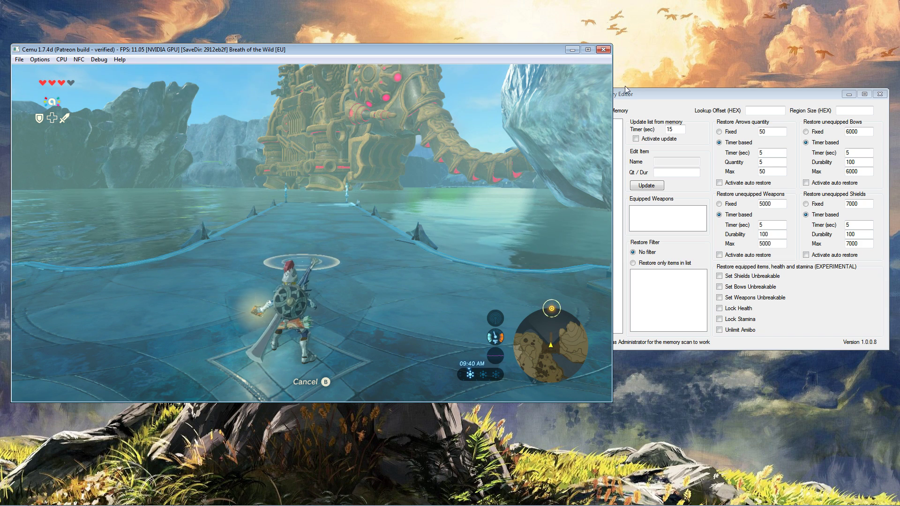
click(655, 112)
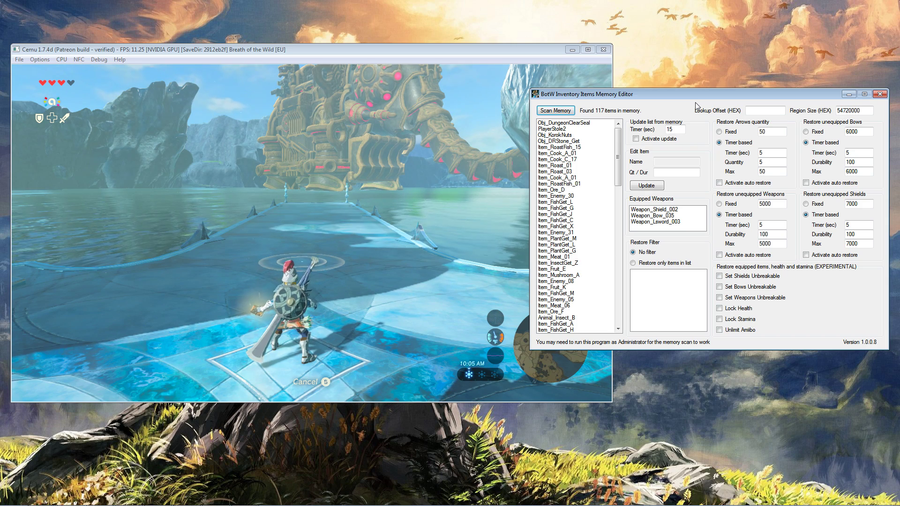
click(719, 330)
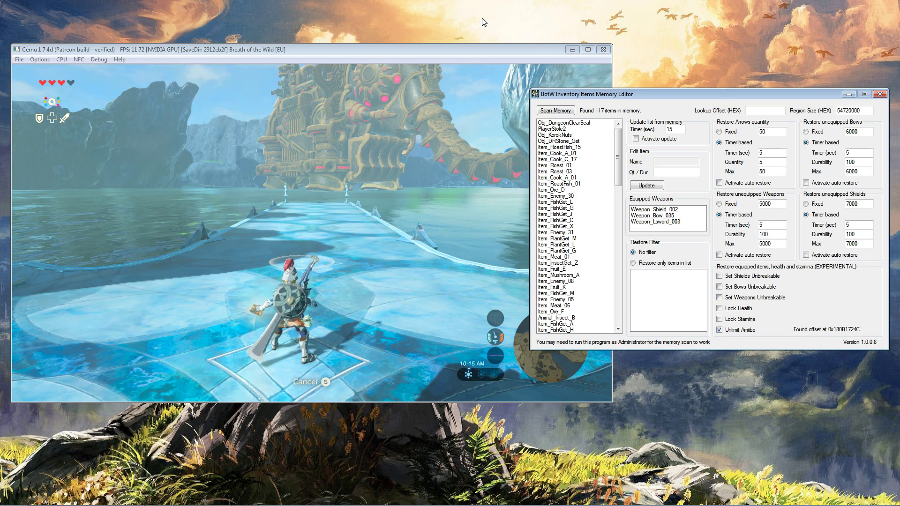
Return to Cemu and scan [ZBW] 05 - Zelda.bin again with Unlimit Amiibo enabled
click(447, 55)
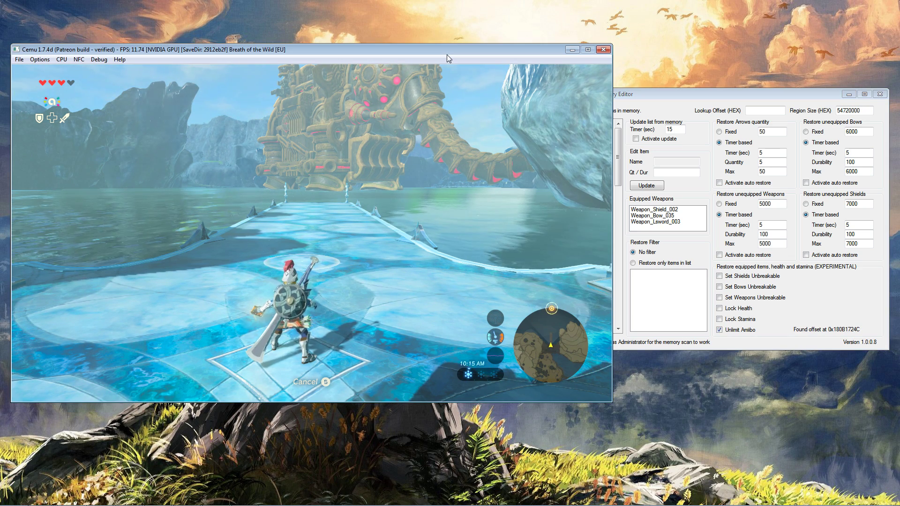
click(79, 59)
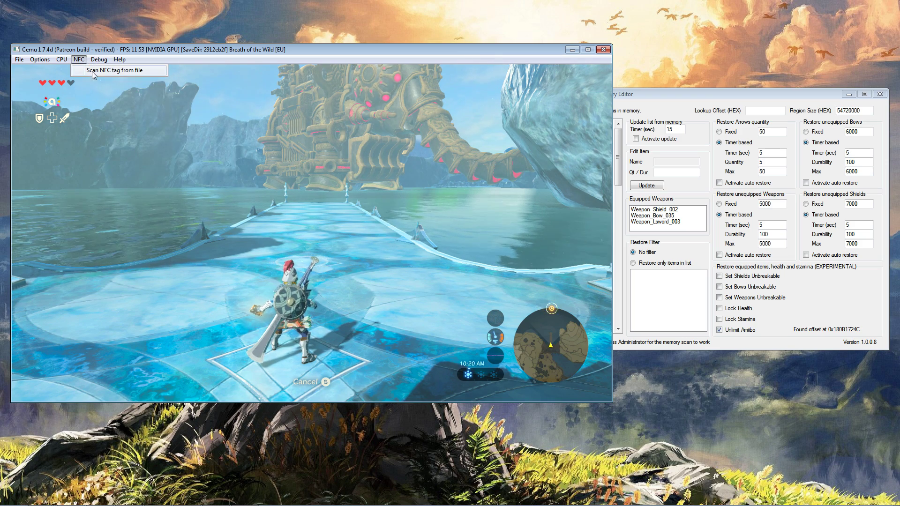
click(102, 74)
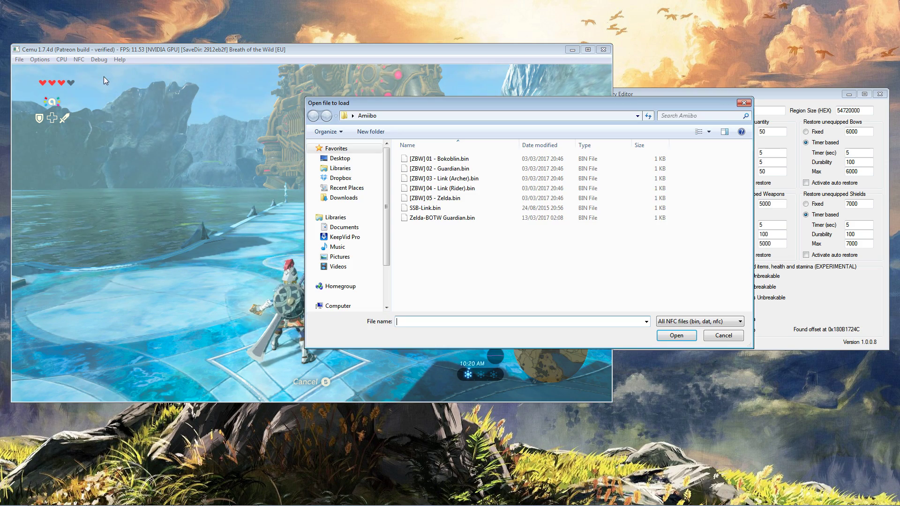
click(463, 203)
click(676, 335)
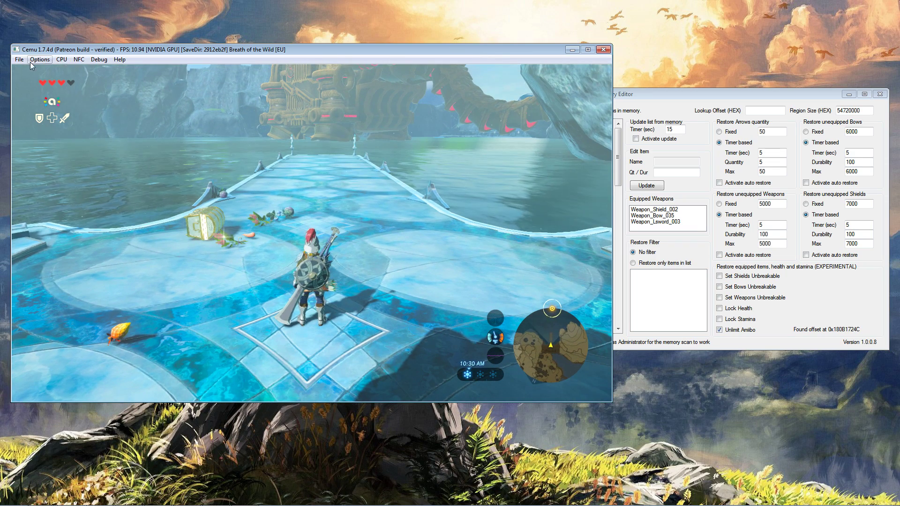
Try to scan the Zelda amiibo file once more for another item drop
click(40, 60)
mouse_move(79, 59)
click(101, 69)
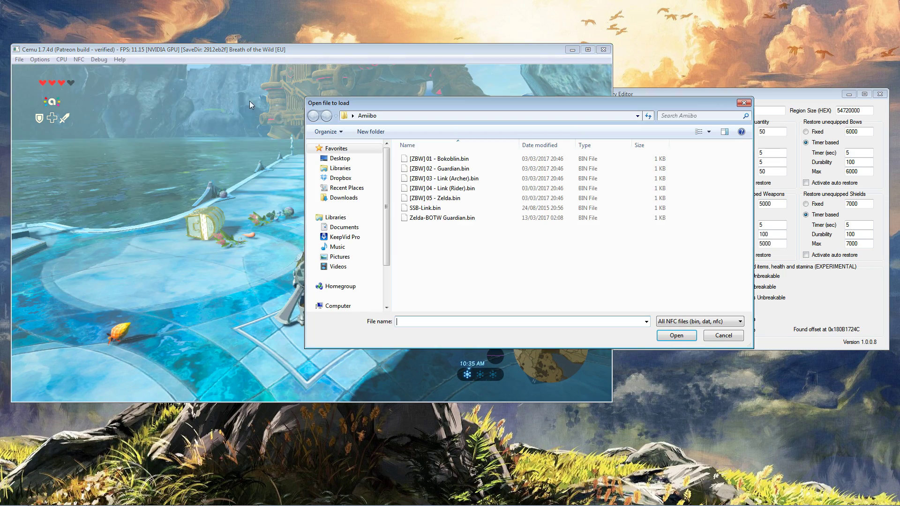
click(609, 198)
click(670, 334)
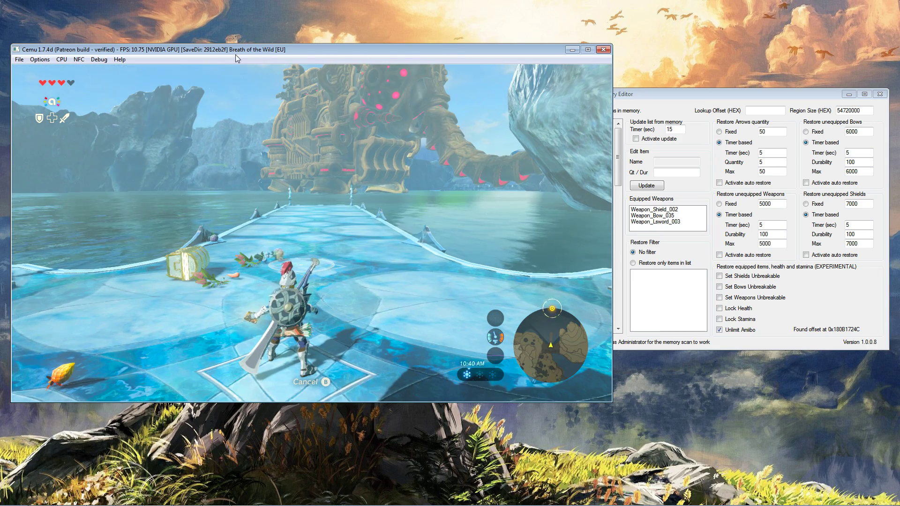
Scan [ZBW] 05 - Zelda.bin while the amiibo rune is active to drop another set of items
click(79, 60)
click(90, 71)
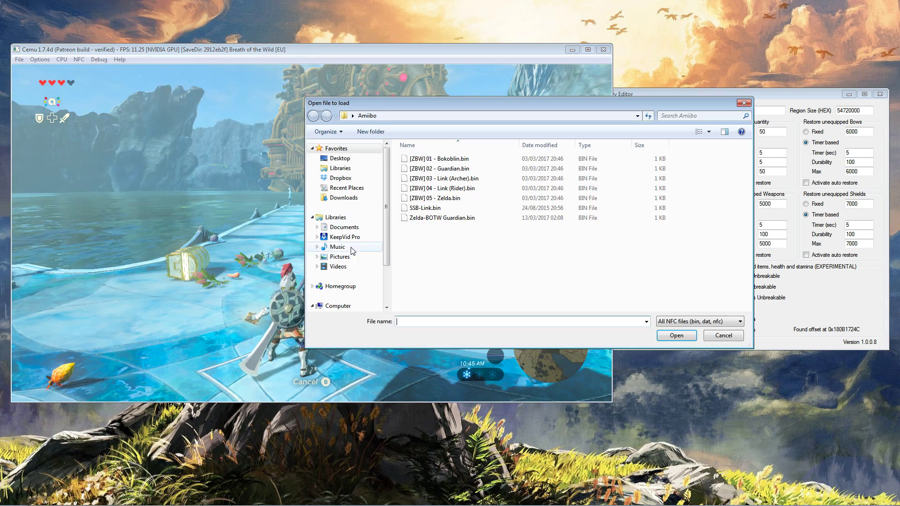
click(450, 198)
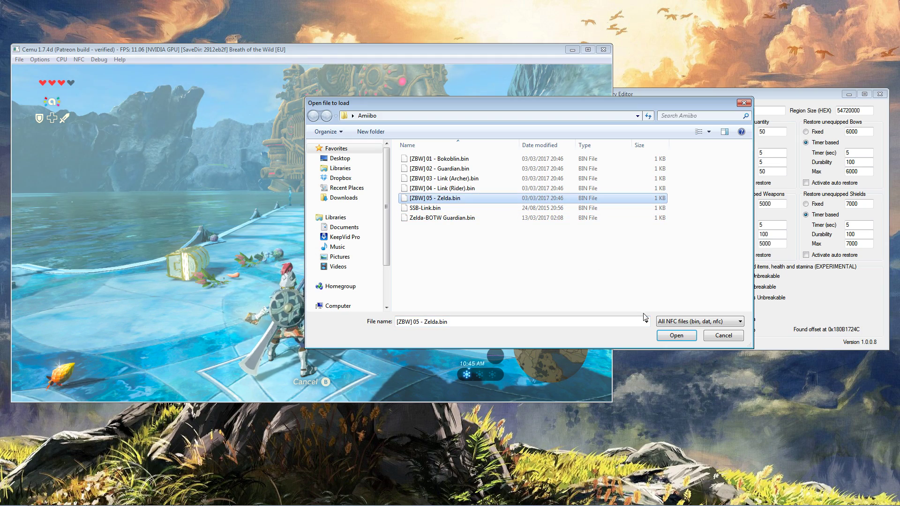
click(661, 336)
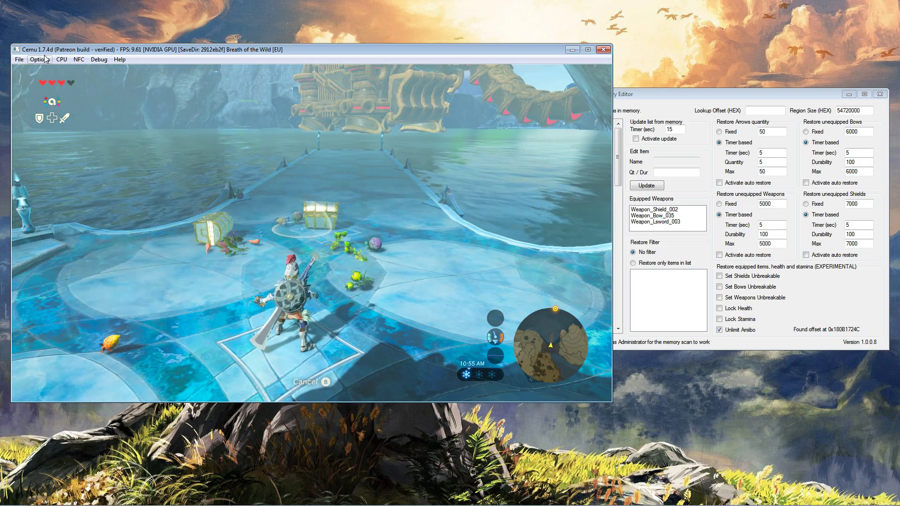
Scan the NFC tag file [ZBW] 02 - Guardian.bin to drop the Guardian amiibo's items
click(45, 58)
click(81, 69)
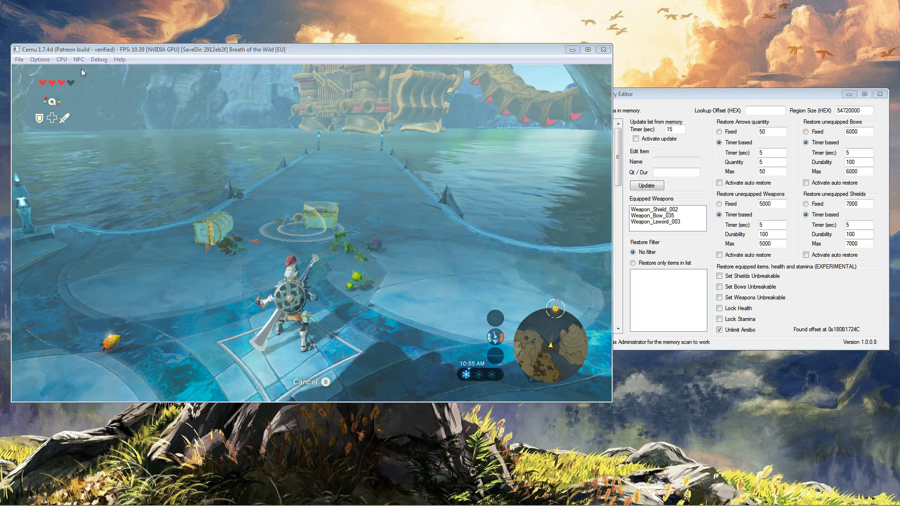
click(468, 169)
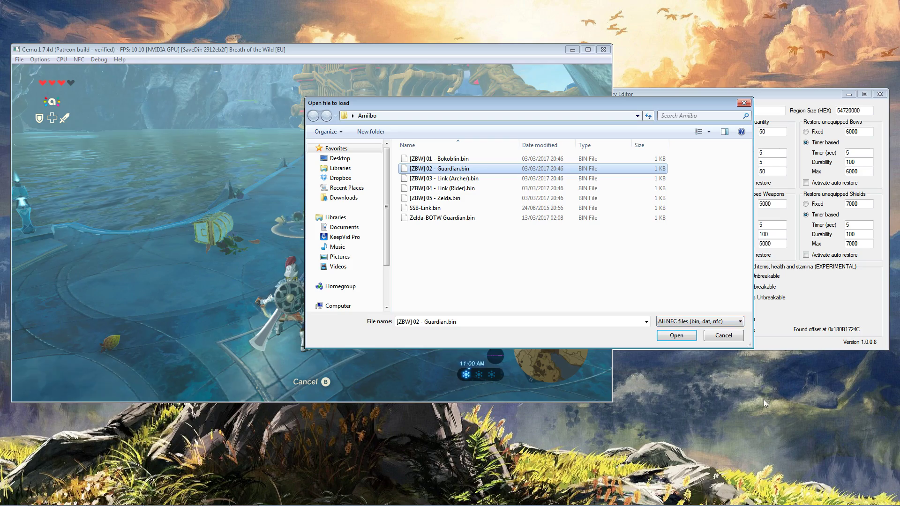
click(690, 338)
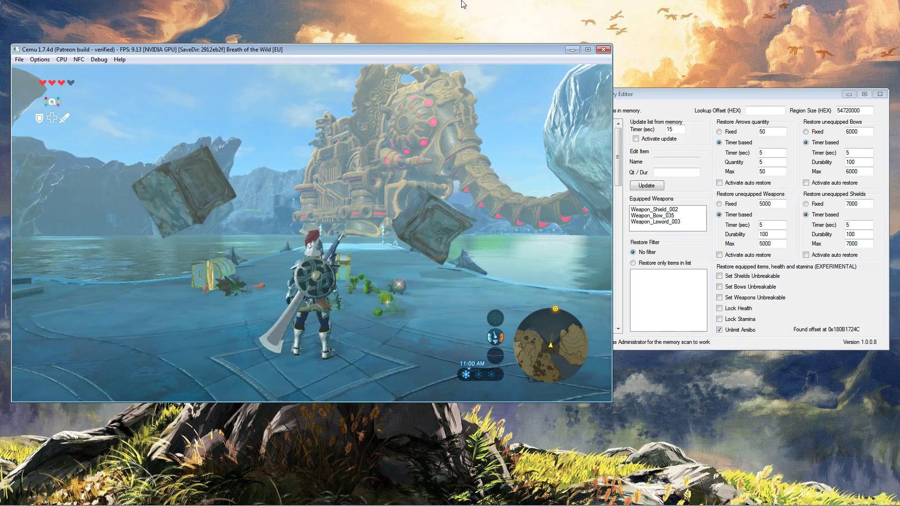